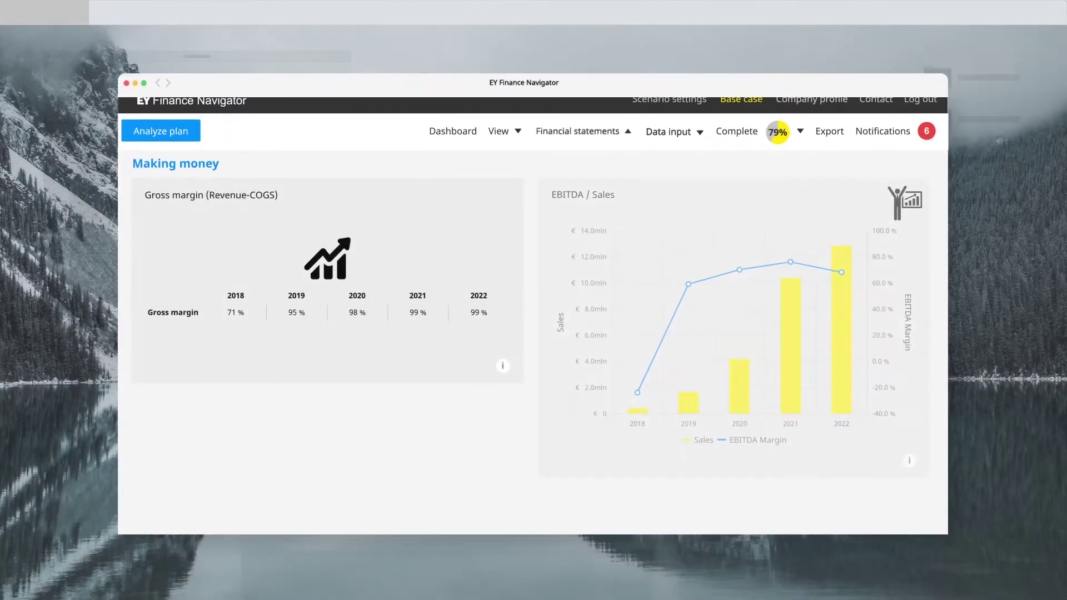
{"action": "scroll", "coordinate": [763, 148], "scroll_direction": "down", "scroll_amount": 5}
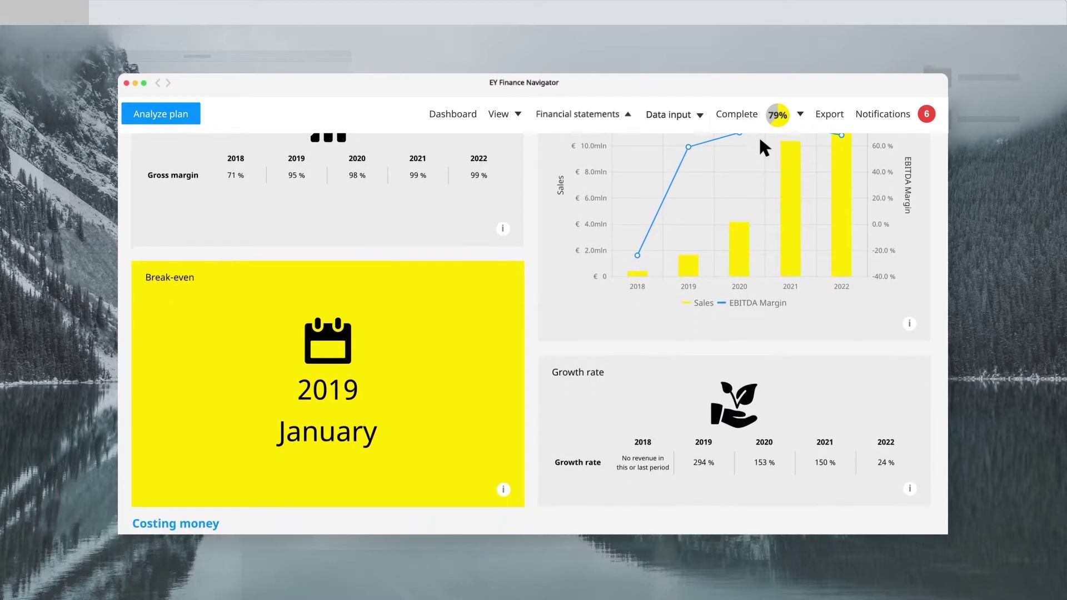
{"action": "scroll", "coordinate": [763, 148], "scroll_direction": "down", "scroll_amount": 3}
{"action": "scroll", "coordinate": [763, 148], "scroll_direction": "down", "scroll_amount": 2}
{"action": "scroll", "coordinate": [763, 148], "scroll_direction": "down", "scroll_amount": 3}
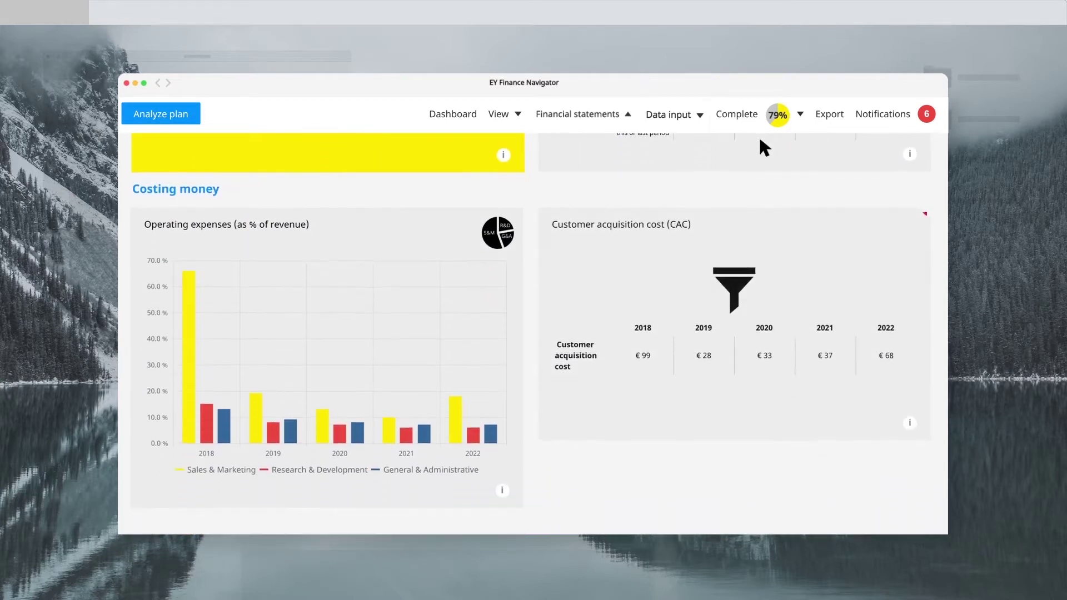
{"action": "scroll", "coordinate": [763, 147], "scroll_direction": "down", "scroll_amount": 2}
{"action": "scroll", "coordinate": [761, 147], "scroll_direction": "down", "scroll_amount": 4}
{"action": "scroll", "coordinate": [760, 147], "scroll_direction": "down", "scroll_amount": 3}
{"action": "scroll", "coordinate": [761, 146], "scroll_direction": "down", "scroll_amount": 3}
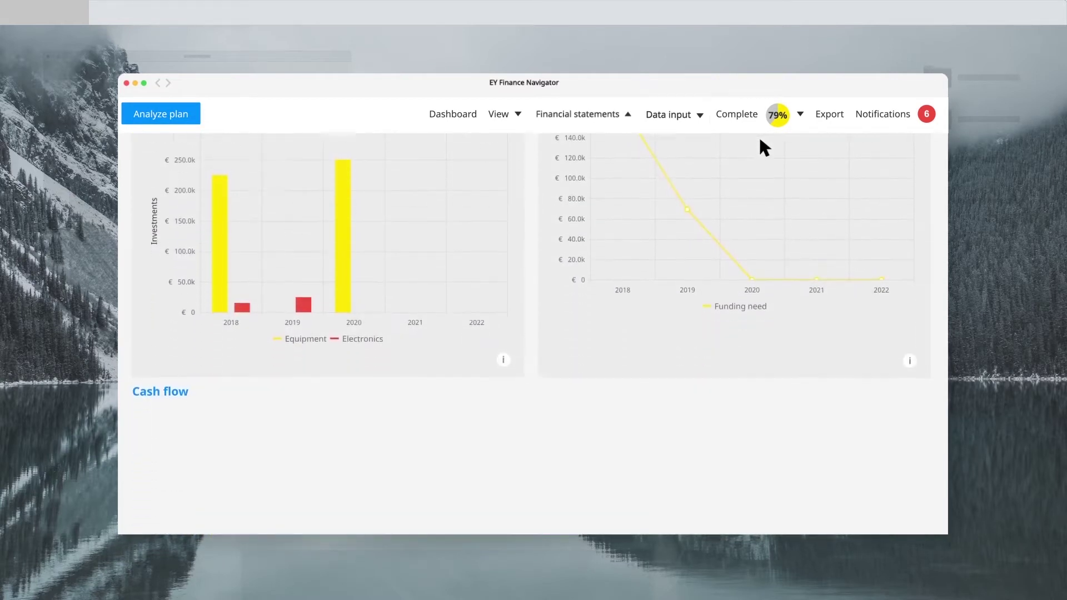
{"action": "scroll", "coordinate": [761, 146], "scroll_direction": "down", "scroll_amount": 2}
{"action": "scroll", "coordinate": [760, 142], "scroll_direction": "down", "scroll_amount": 2}
{"action": "scroll", "coordinate": [759, 142], "scroll_direction": "down", "scroll_amount": 2}
{"action": "scroll", "coordinate": [761, 142], "scroll_direction": "down", "scroll_amount": 2}
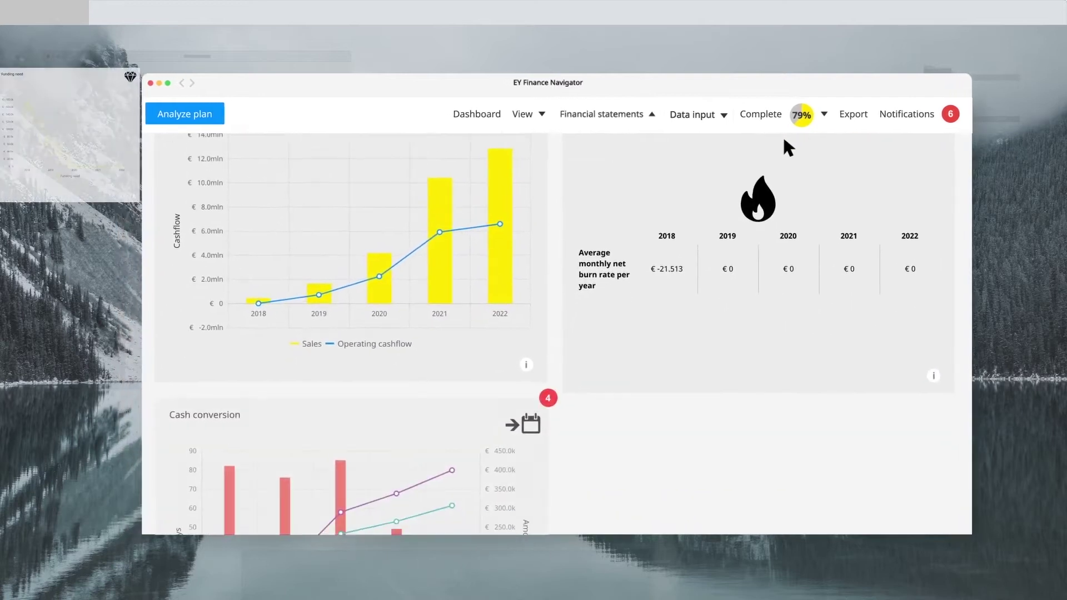
{"action": "scroll", "coordinate": [784, 143], "scroll_direction": "down", "scroll_amount": 2}
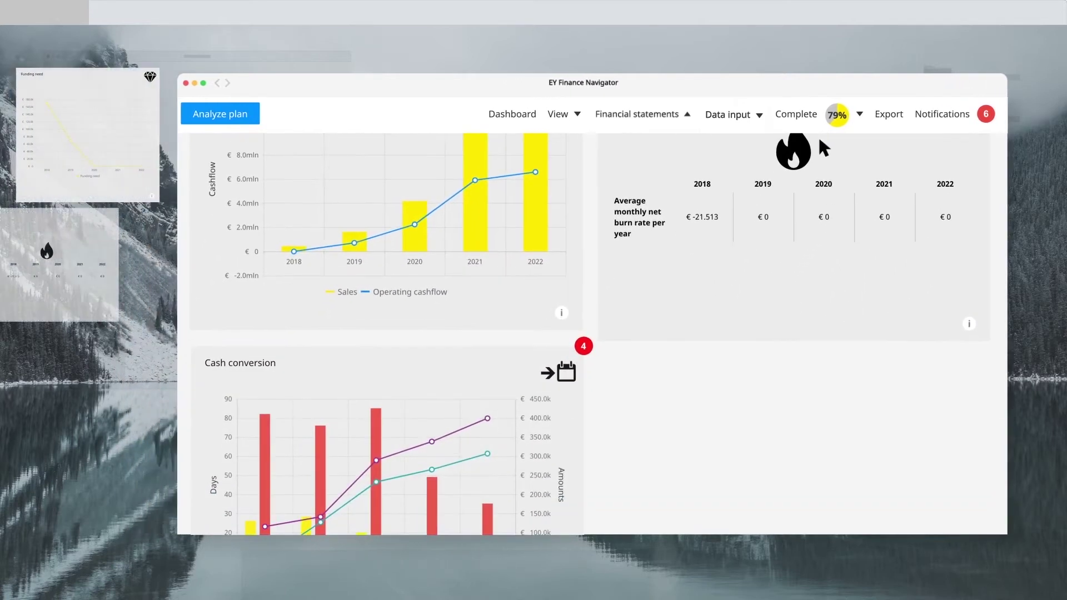
{"action": "scroll", "coordinate": [819, 140], "scroll_direction": "down", "scroll_amount": 2}
{"action": "scroll", "coordinate": [825, 140], "scroll_direction": "down", "scroll_amount": 1}
{"action": "scroll", "coordinate": [827, 140], "scroll_direction": "down", "scroll_amount": 1}
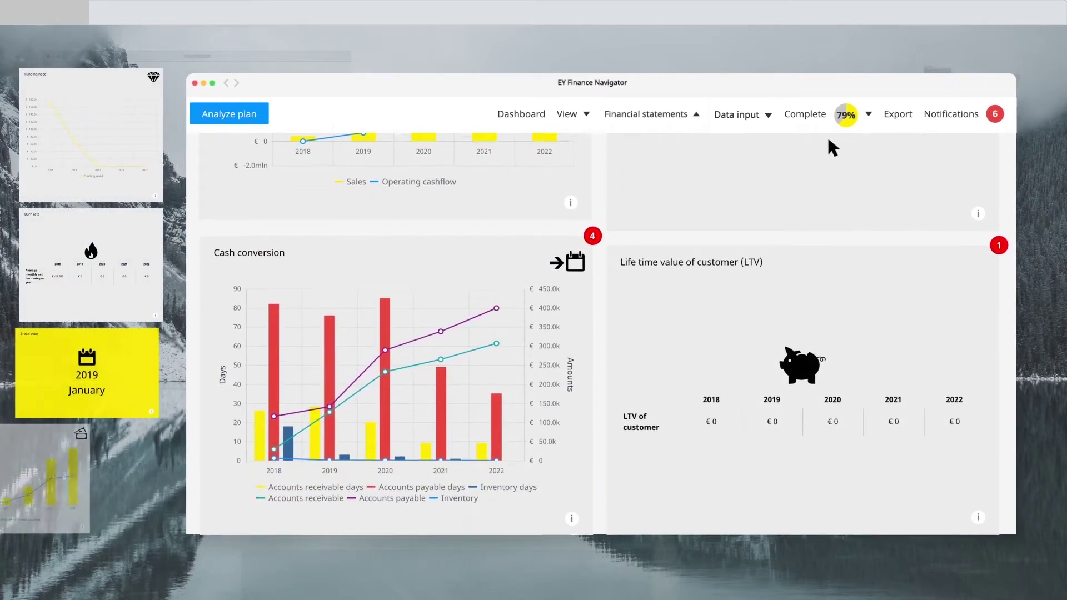
{"action": "scroll", "coordinate": [829, 140], "scroll_direction": "down", "scroll_amount": 1}
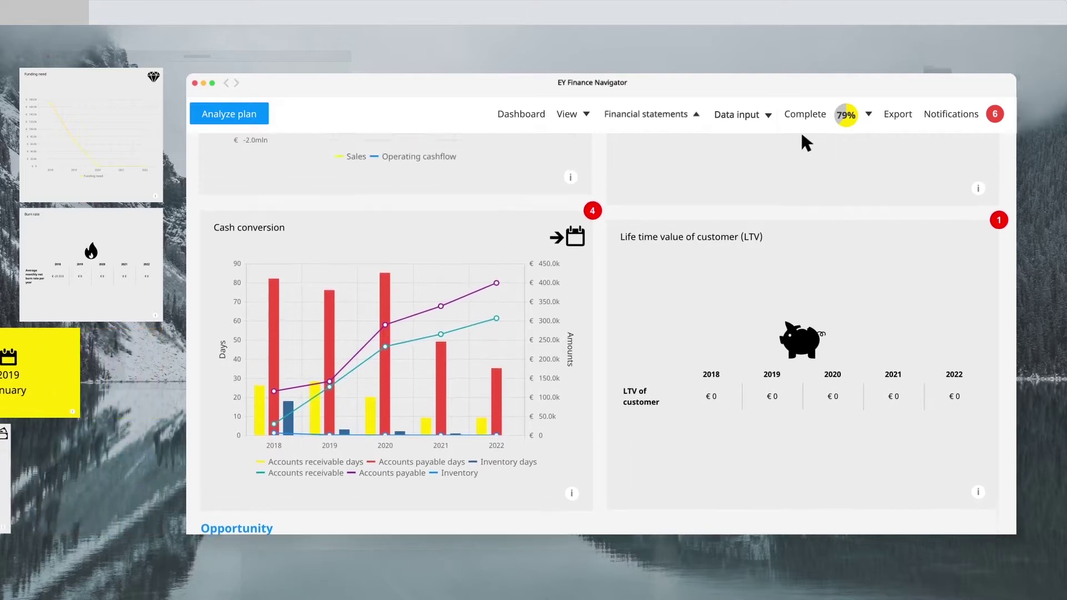
{"action": "scroll", "coordinate": [800, 129], "scroll_direction": "up", "scroll_amount": 5}
Step: Step from the income statement and balance sheet to the cash flow statement table
{"action": "left_click", "coordinate": [647, 114]}
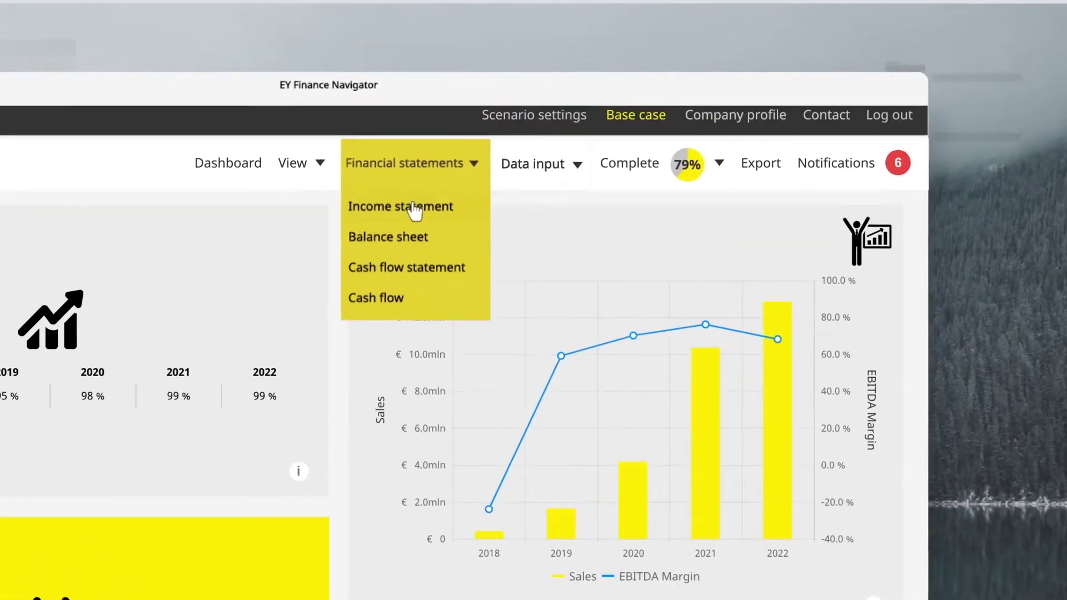
{"action": "left_click", "coordinate": [402, 226]}
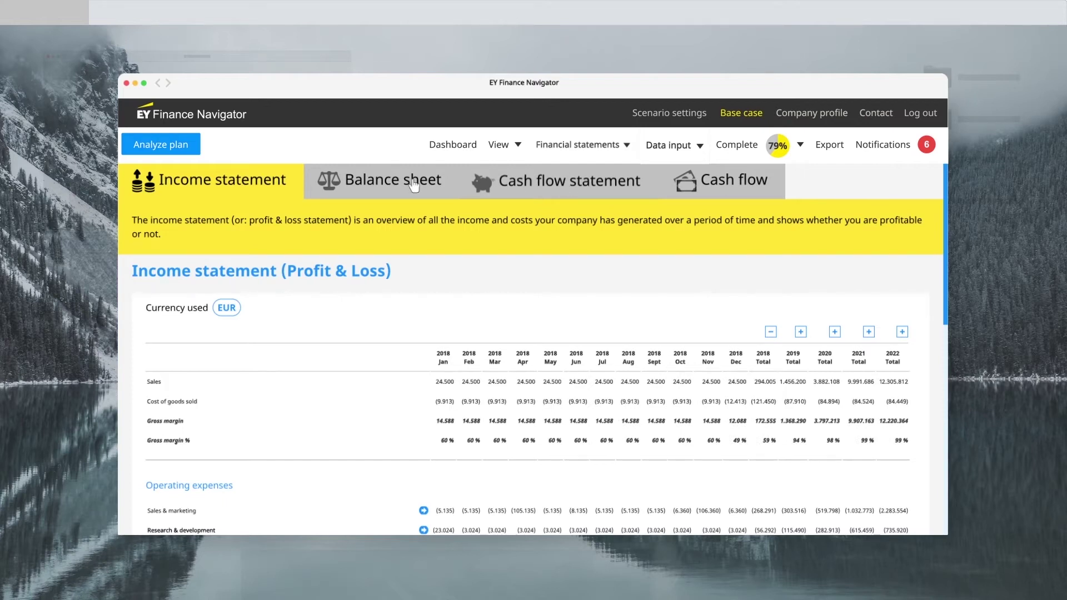
{"action": "left_click", "coordinate": [386, 179]}
{"action": "left_click", "coordinate": [567, 181]}
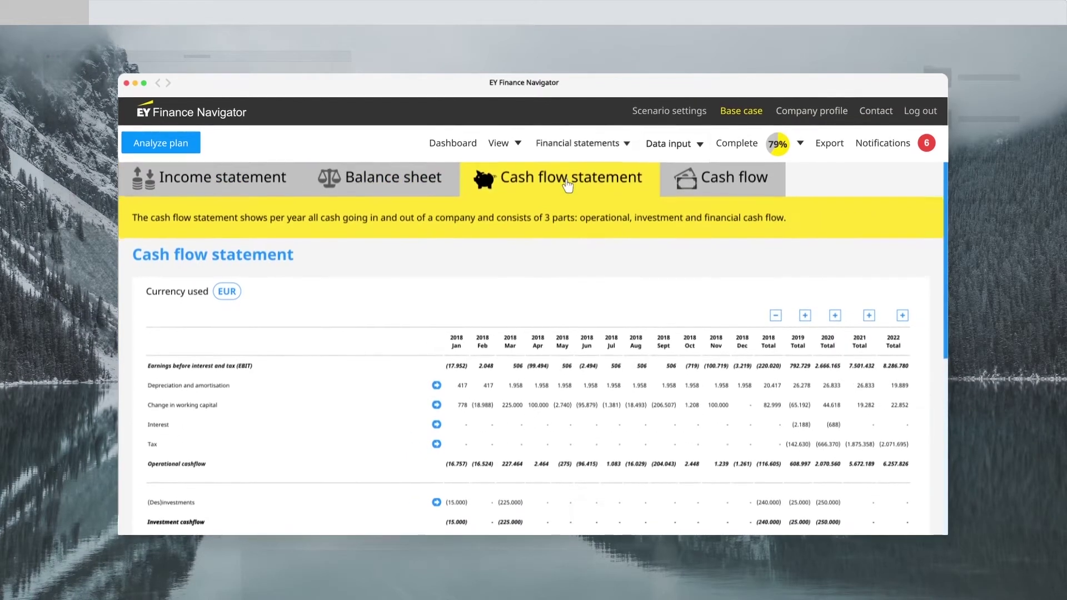
{"action": "scroll", "coordinate": [567, 183], "scroll_direction": "down", "scroll_amount": 1}
{"action": "scroll", "coordinate": [567, 184], "scroll_direction": "down", "scroll_amount": 1}
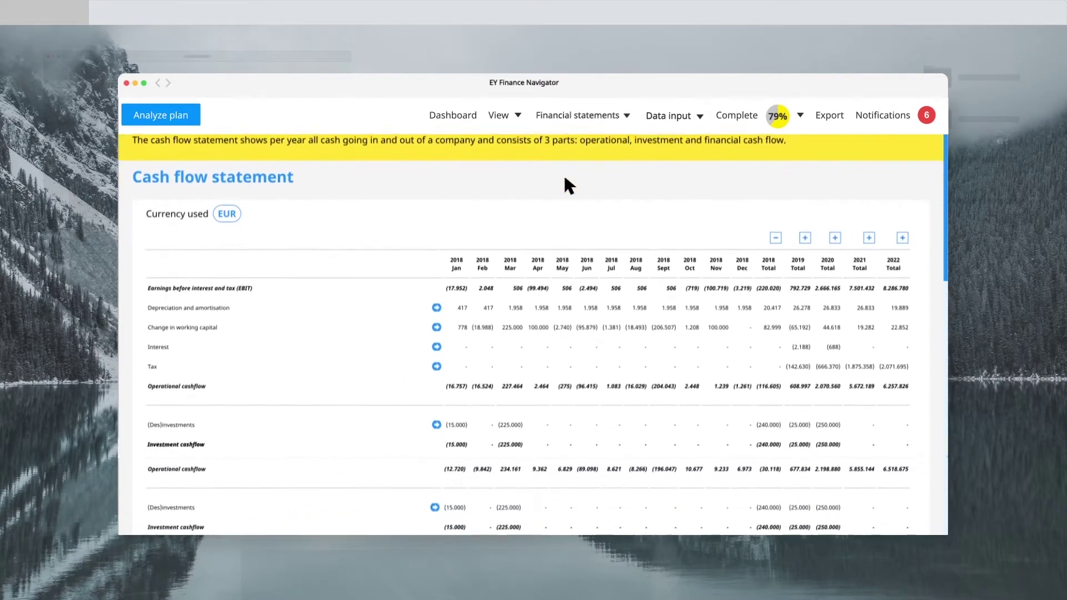
{"action": "scroll", "coordinate": [566, 183], "scroll_direction": "down", "scroll_amount": 1}
{"action": "scroll", "coordinate": [565, 184], "scroll_direction": "down", "scroll_amount": 2}
{"action": "scroll", "coordinate": [563, 173], "scroll_direction": "down", "scroll_amount": 1}
{"action": "scroll", "coordinate": [563, 172], "scroll_direction": "down", "scroll_amount": 1}
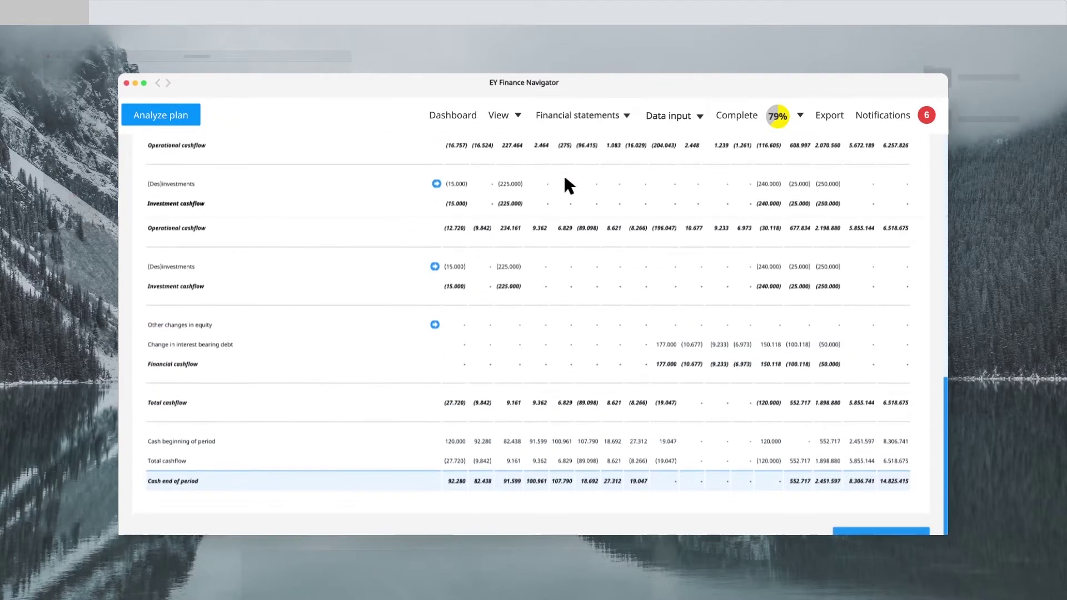
{"action": "scroll", "coordinate": [563, 172], "scroll_direction": "down", "scroll_amount": 1}
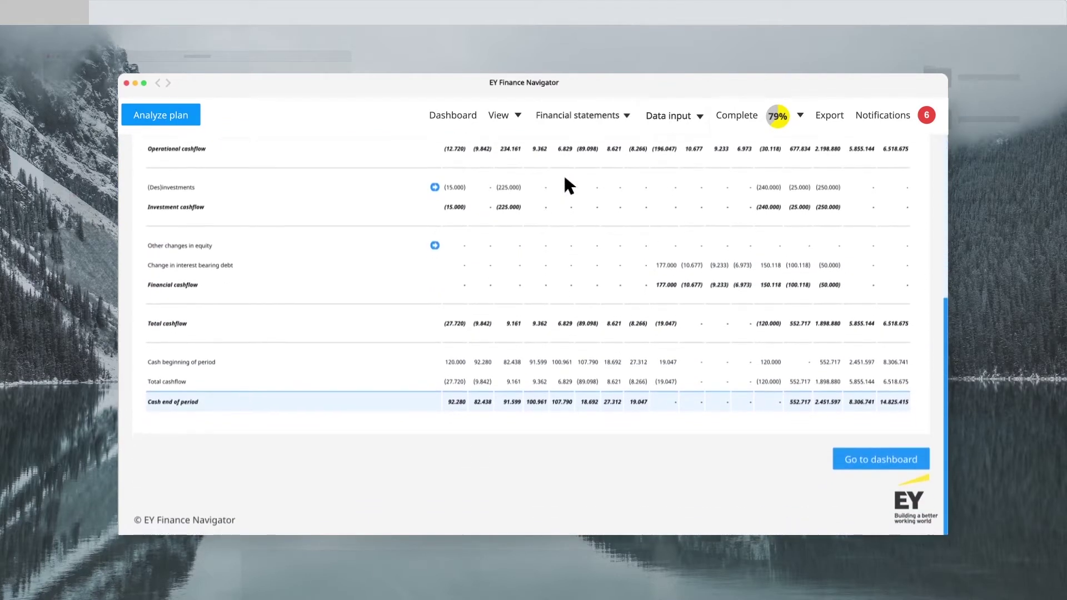
{"action": "scroll", "coordinate": [564, 174], "scroll_direction": "up", "scroll_amount": 2}
{"action": "scroll", "coordinate": [600, 162], "scroll_direction": "up", "scroll_amount": 8}
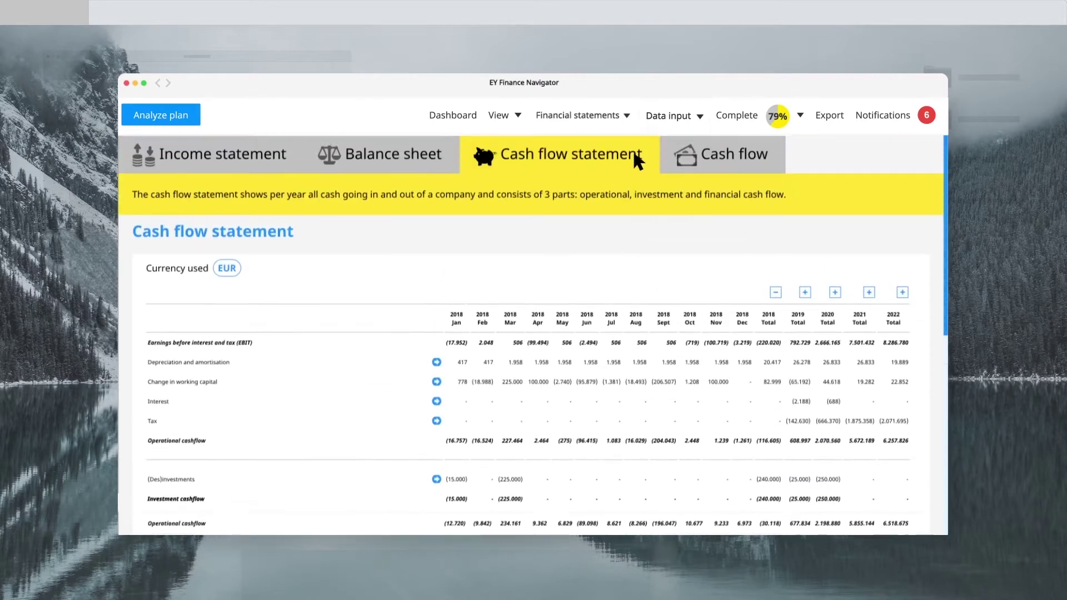
Step: Add the Weareable product revenue stream at €250 per unit via Data input
{"action": "left_click", "coordinate": [666, 149]}
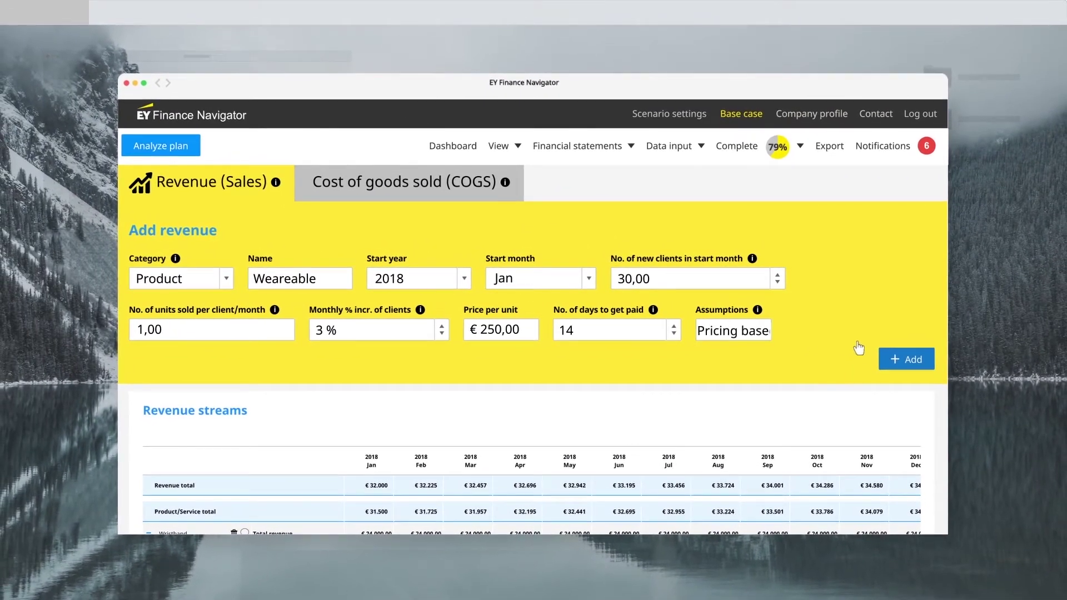
{"action": "left_click", "coordinate": [896, 357]}
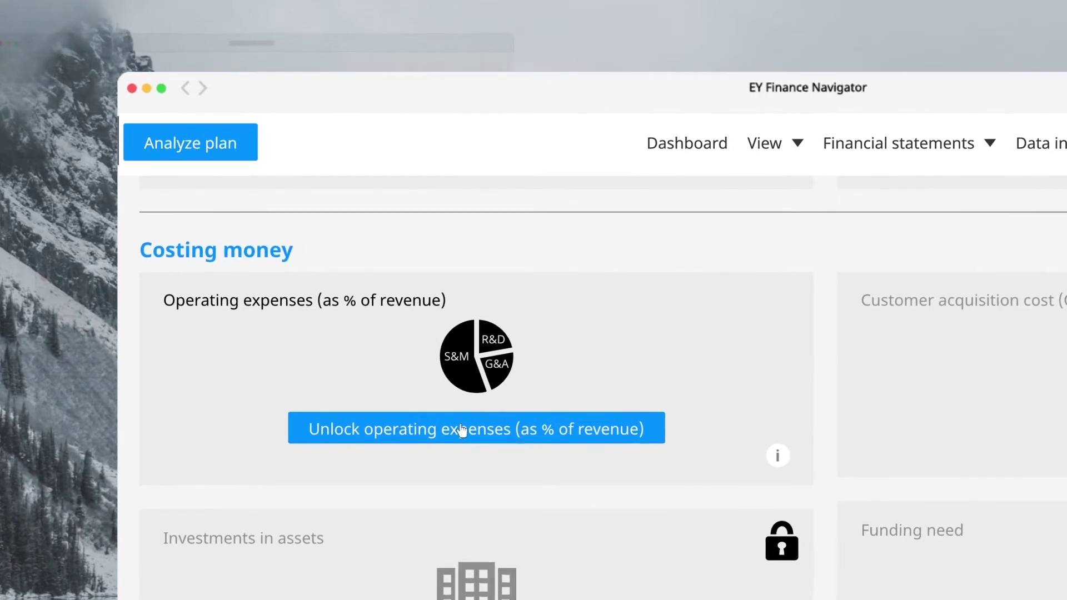
Step: Unlock the operating expenses chart and read the OPEX notification, reaching 91% plan completion
{"action": "left_click", "coordinate": [461, 431]}
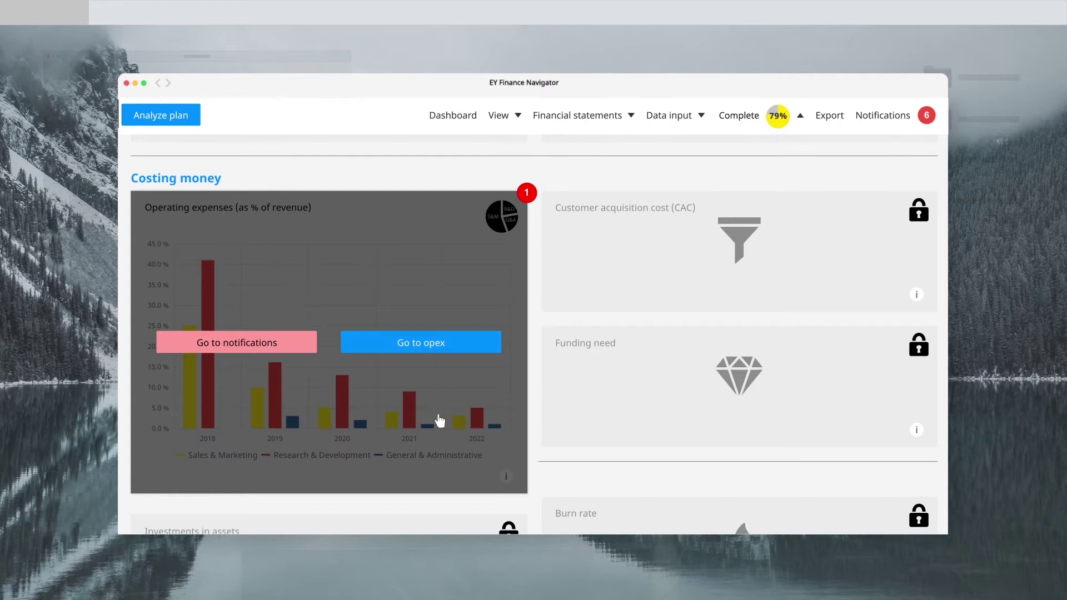
{"action": "left_click", "coordinate": [273, 345]}
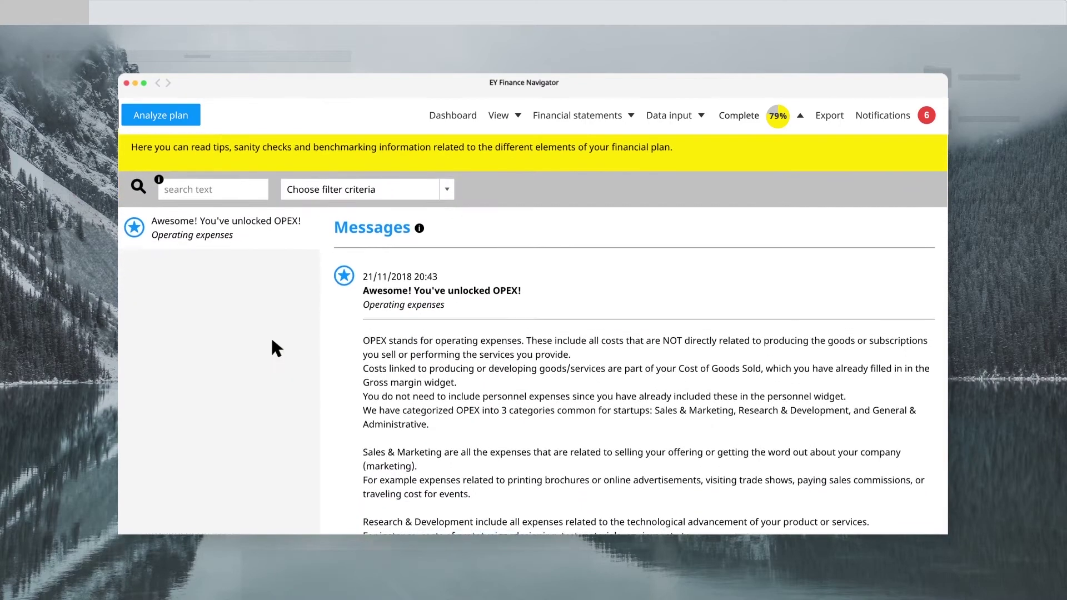
{"action": "scroll", "coordinate": [273, 342], "scroll_direction": "down", "scroll_amount": 5}
{"action": "scroll", "coordinate": [273, 340], "scroll_direction": "down", "scroll_amount": 2}
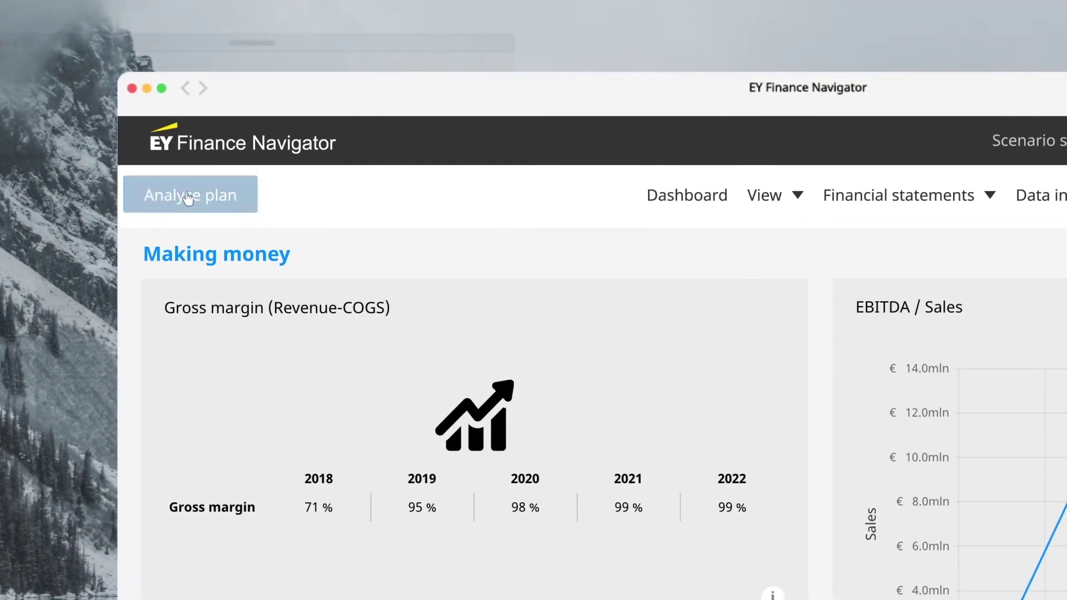
Step: Analyze the plan, read the supplier-payment cash-conversion notice, and return to the dashboard
{"action": "left_click", "coordinate": [188, 198]}
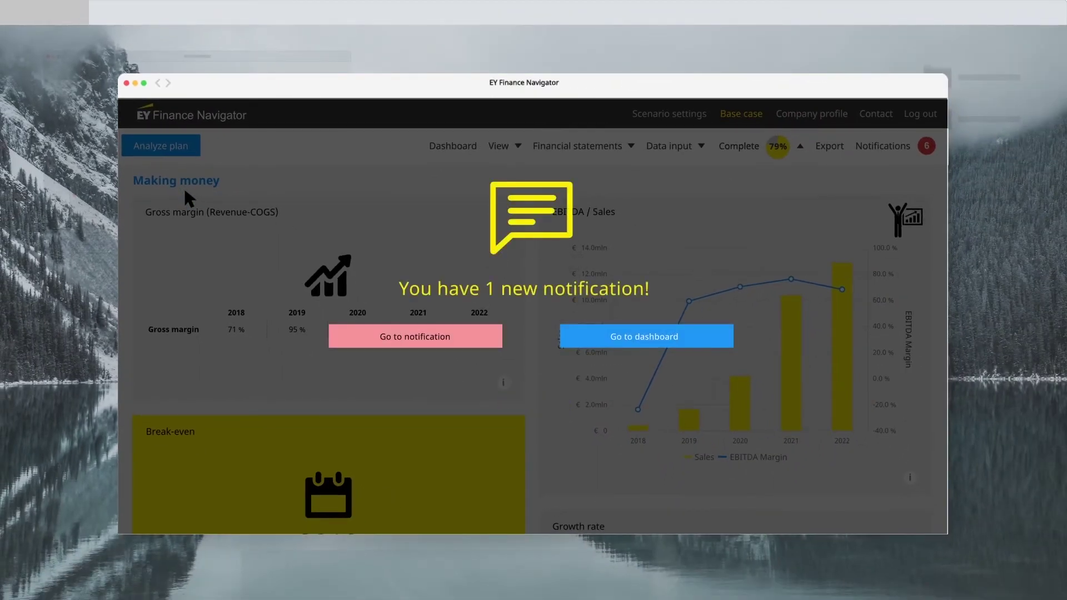
{"action": "left_click", "coordinate": [339, 346]}
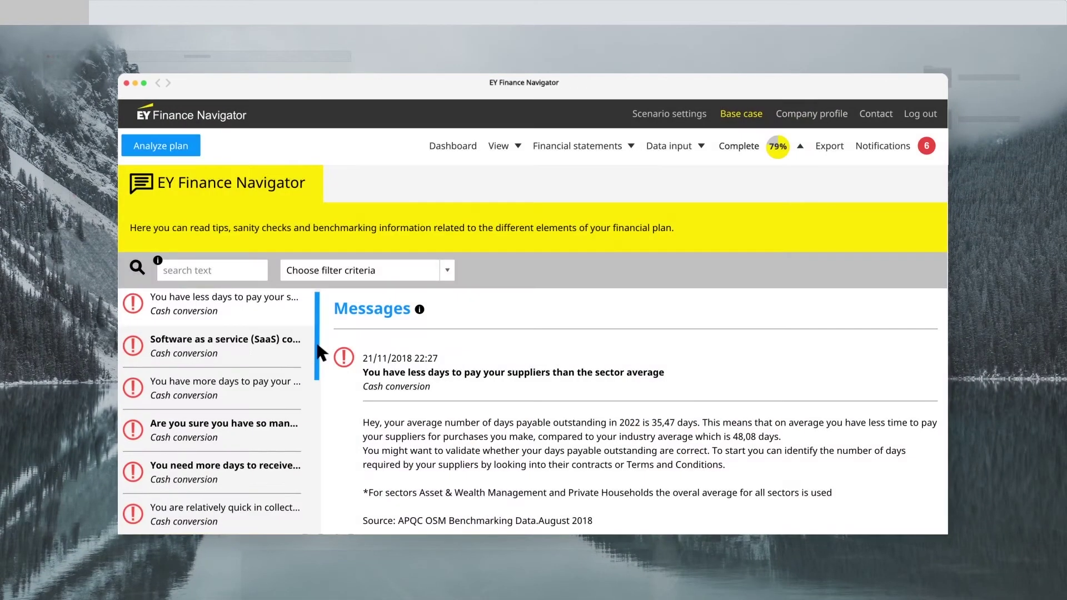
{"action": "left_click_drag", "start_coordinate": [315, 337], "coordinate": [313, 482]}
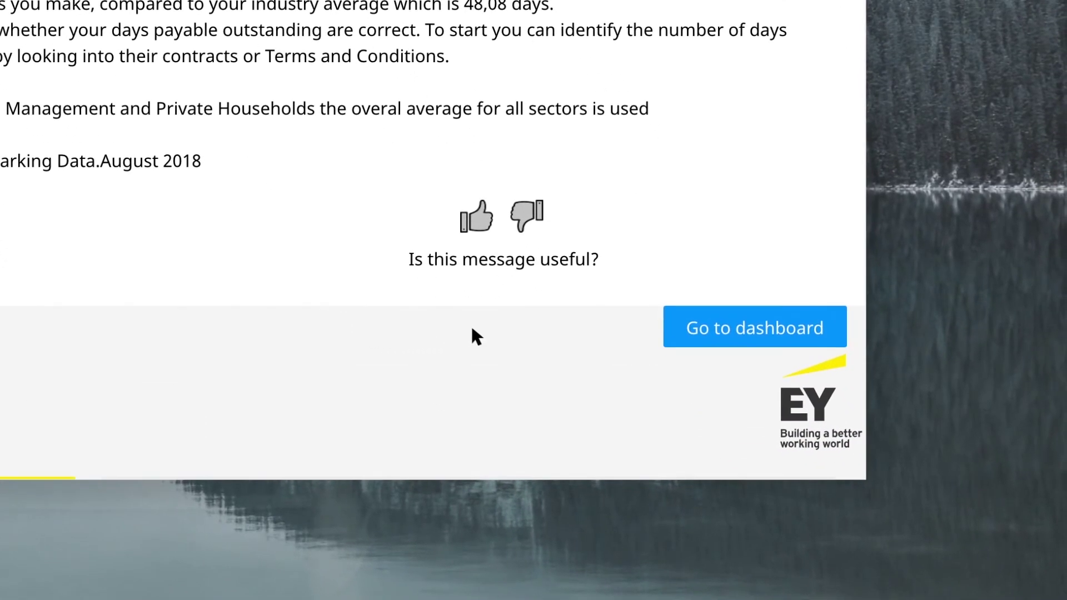
{"action": "left_click", "coordinate": [698, 330]}
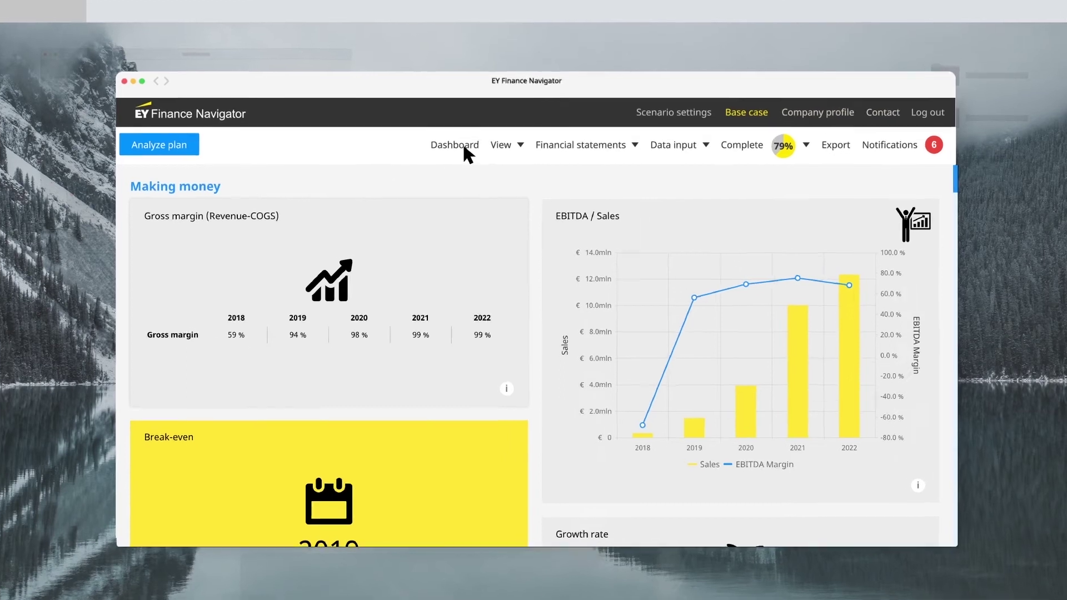
Step: Reload the dashboard widgets for the chosen period and the year 2021
{"action": "left_click", "coordinate": [511, 148]}
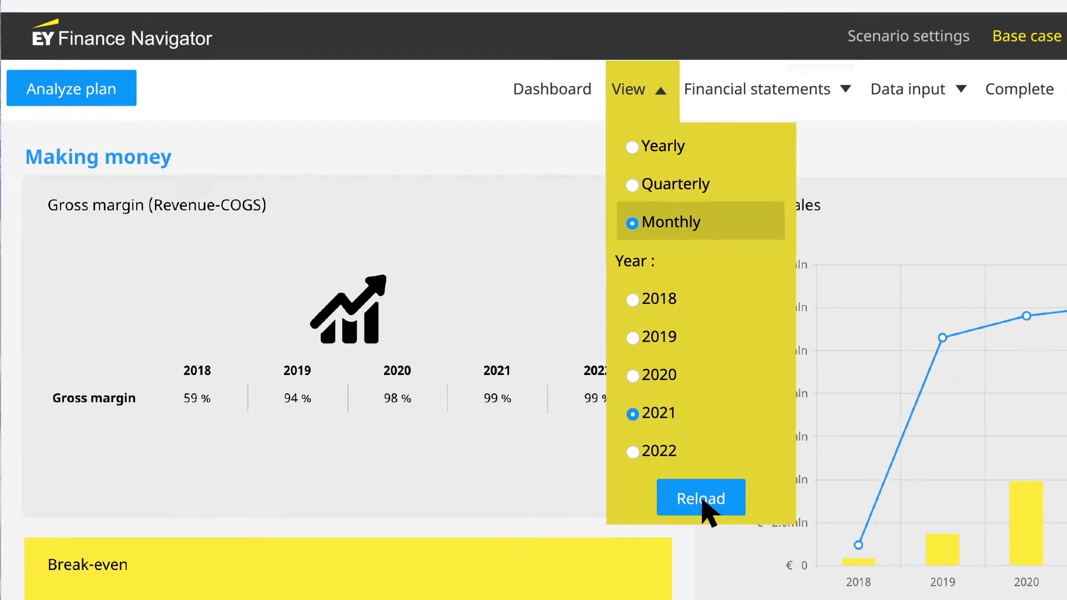
{"action": "left_click", "coordinate": [718, 517]}
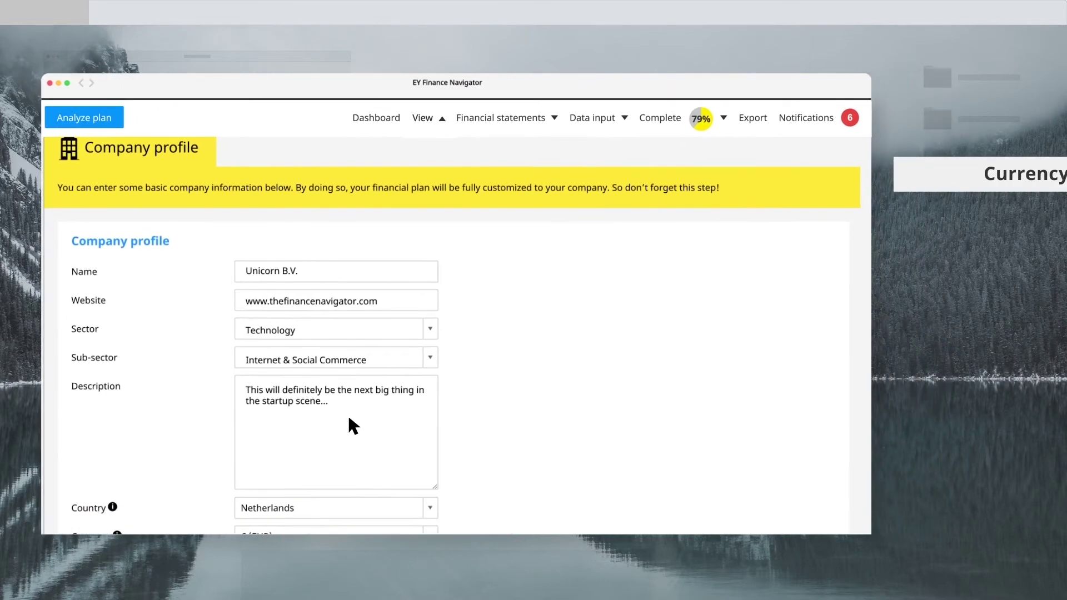
{"action": "scroll", "coordinate": [238, 419], "scroll_direction": "down", "scroll_amount": 1}
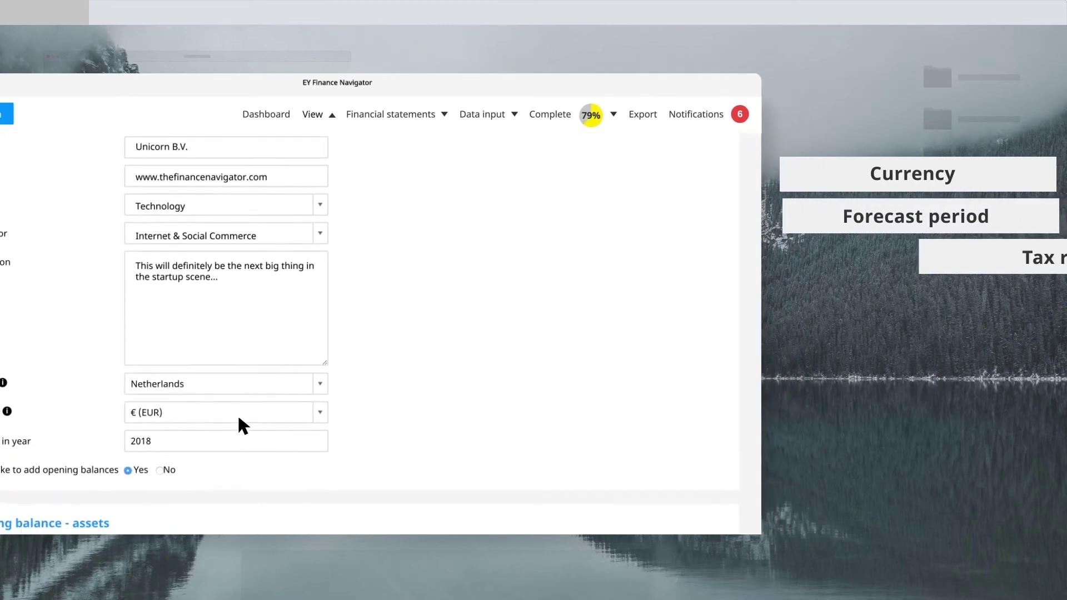
{"action": "scroll", "coordinate": [238, 419], "scroll_direction": "down", "scroll_amount": 1}
{"action": "scroll", "coordinate": [238, 419], "scroll_direction": "down", "scroll_amount": 1}
{"action": "scroll", "coordinate": [239, 418], "scroll_direction": "down", "scroll_amount": 1}
{"action": "scroll", "coordinate": [239, 419], "scroll_direction": "down", "scroll_amount": 1}
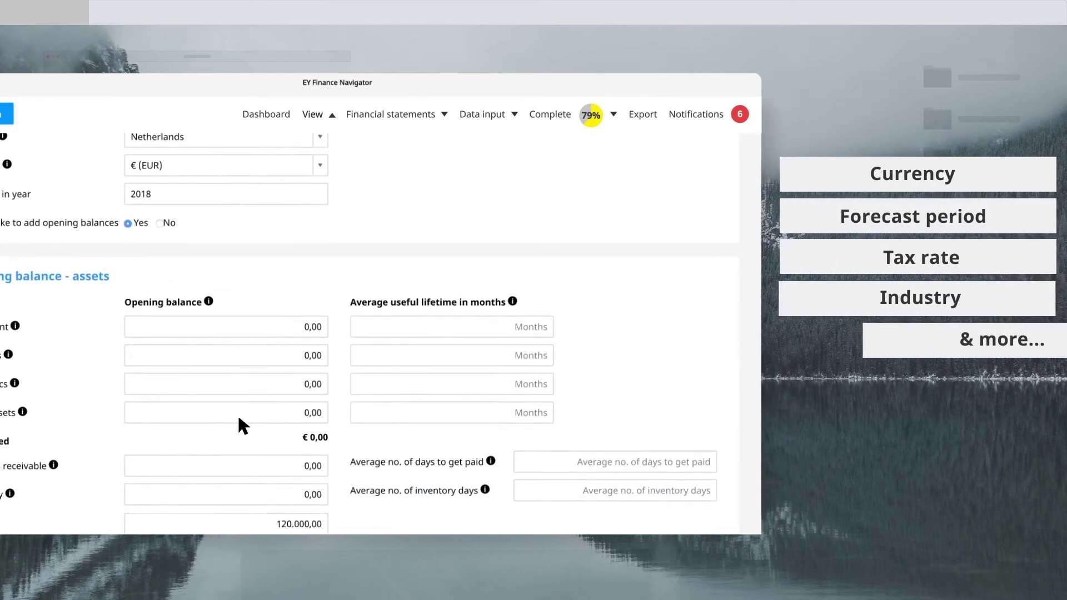
{"action": "scroll", "coordinate": [239, 418], "scroll_direction": "down", "scroll_amount": 1}
{"action": "scroll", "coordinate": [238, 419], "scroll_direction": "down", "scroll_amount": 1}
{"action": "scroll", "coordinate": [239, 419], "scroll_direction": "down", "scroll_amount": 1}
{"action": "scroll", "coordinate": [261, 442], "scroll_direction": "down", "scroll_amount": 1}
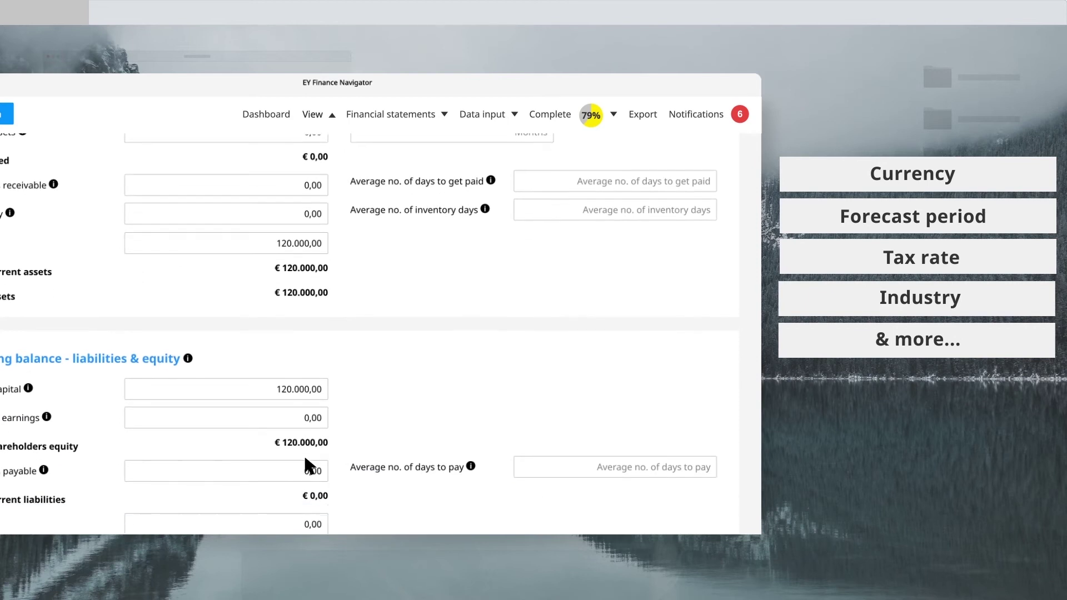
{"action": "scroll", "coordinate": [304, 454], "scroll_direction": "down", "scroll_amount": 1}
{"action": "scroll", "coordinate": [345, 466], "scroll_direction": "down", "scroll_amount": 1}
{"action": "scroll", "coordinate": [392, 475], "scroll_direction": "down", "scroll_amount": 1}
{"action": "scroll", "coordinate": [459, 490], "scroll_direction": "down", "scroll_amount": 1}
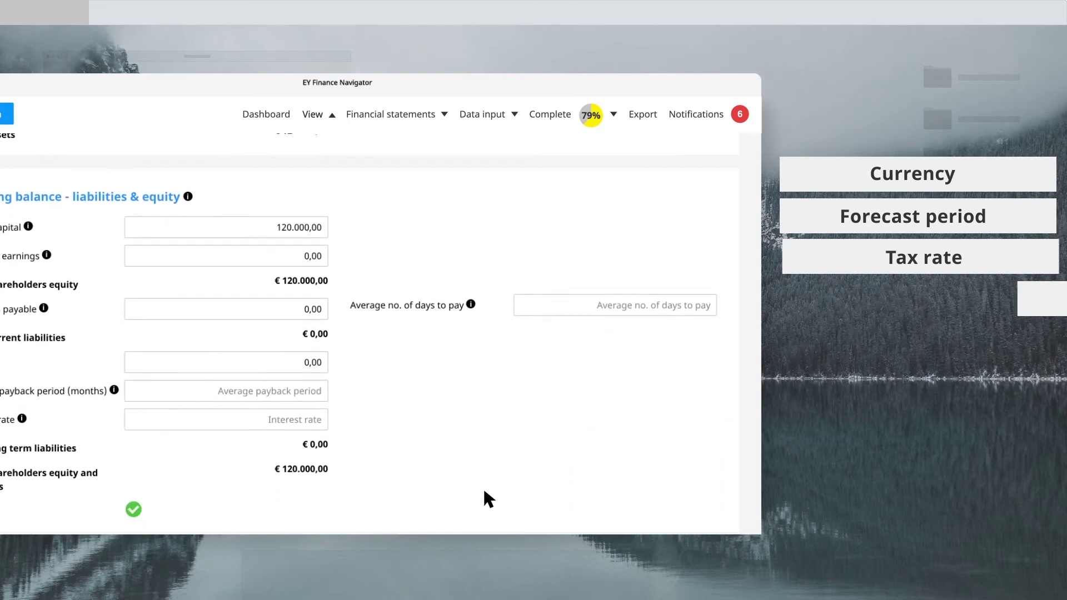
{"action": "scroll", "coordinate": [583, 503], "scroll_direction": "down", "scroll_amount": 1}
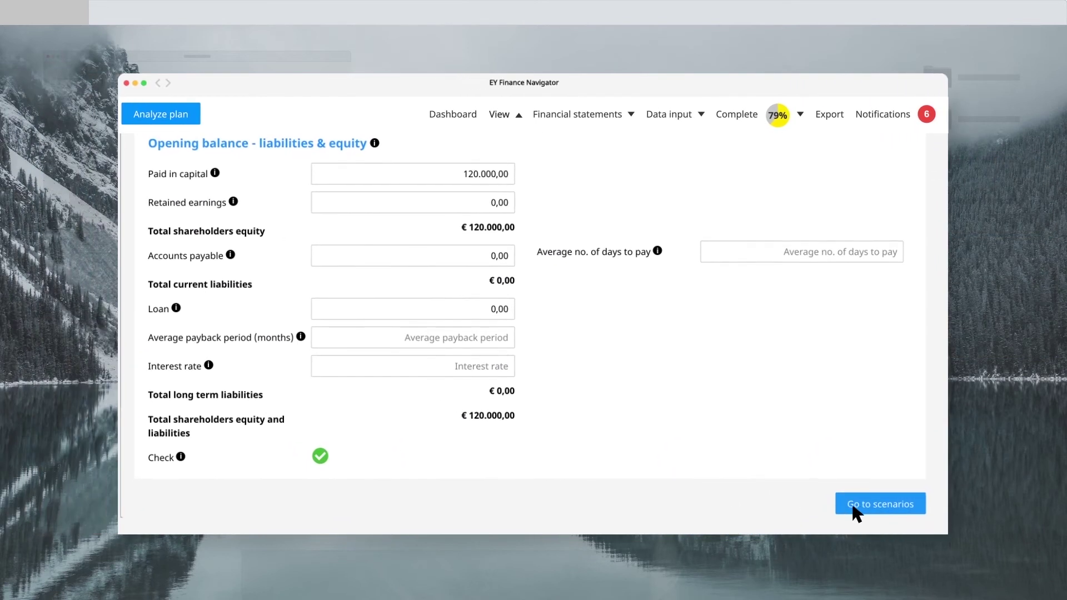
Step: Export the Base Case scenario plan as FN Excel Export.xlsx from its gear menu
{"action": "left_click", "coordinate": [886, 507]}
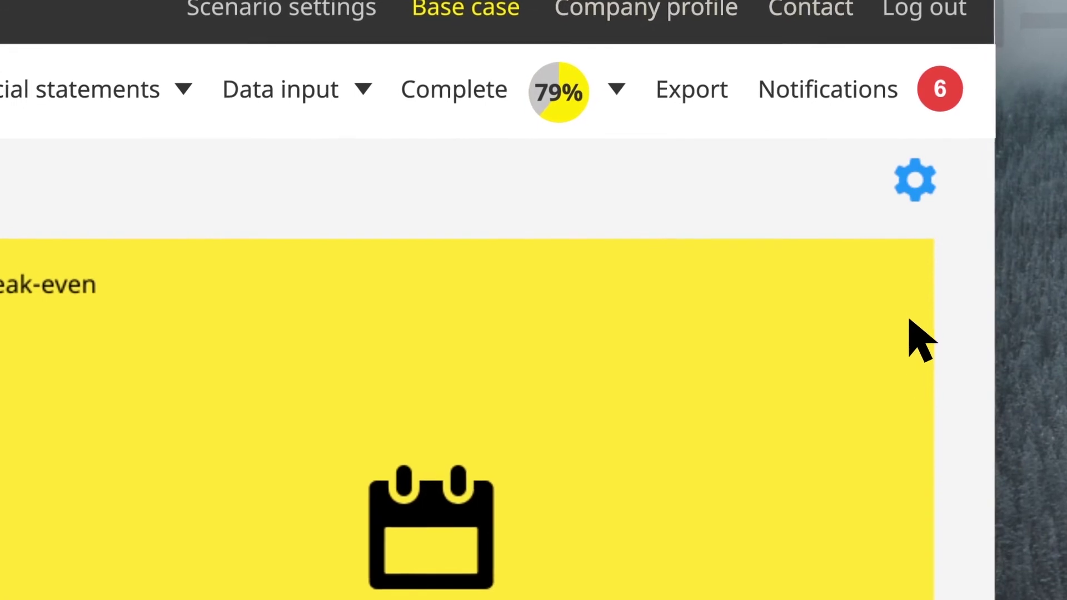
{"action": "left_click", "coordinate": [916, 182]}
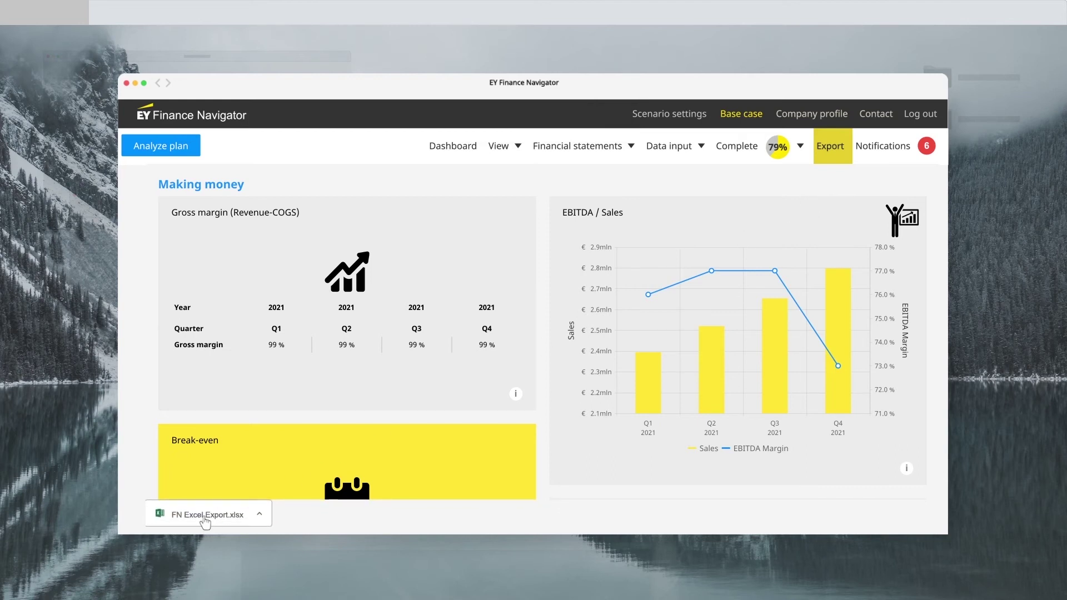
Step: Open FN Excel Export.xlsx in Excel and view its Cash flow and Opex sheets
{"action": "left_click", "coordinate": [205, 515]}
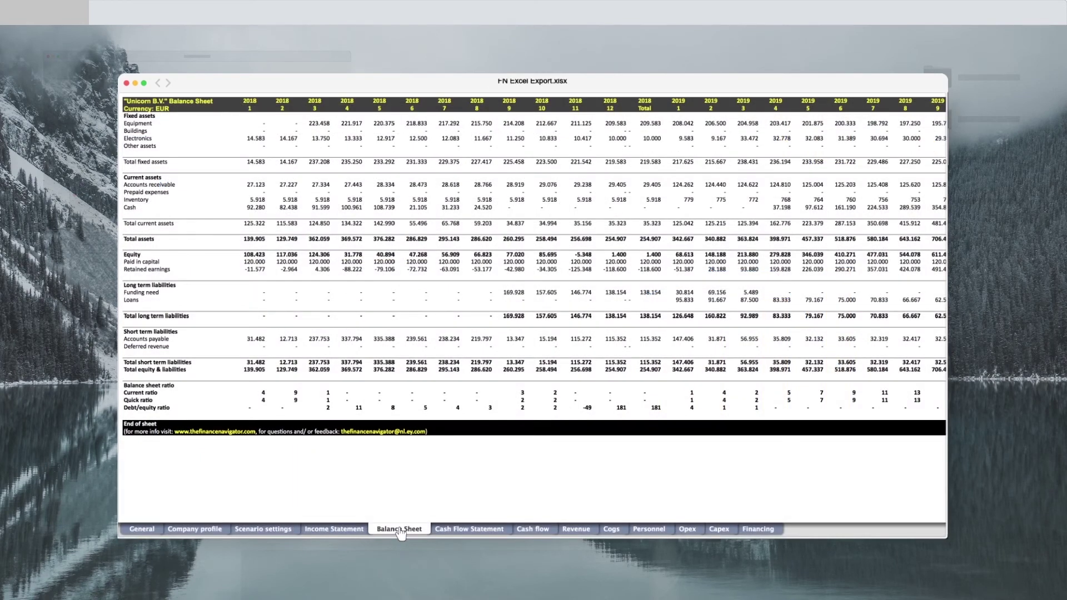
{"action": "left_click", "coordinate": [533, 531]}
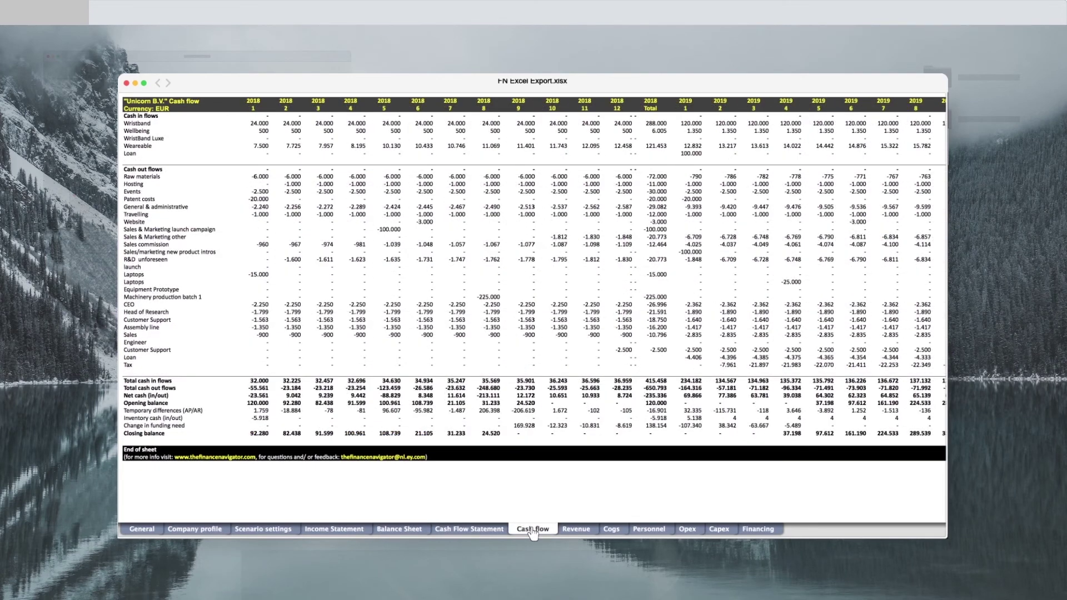
{"action": "left_click", "coordinate": [682, 531]}
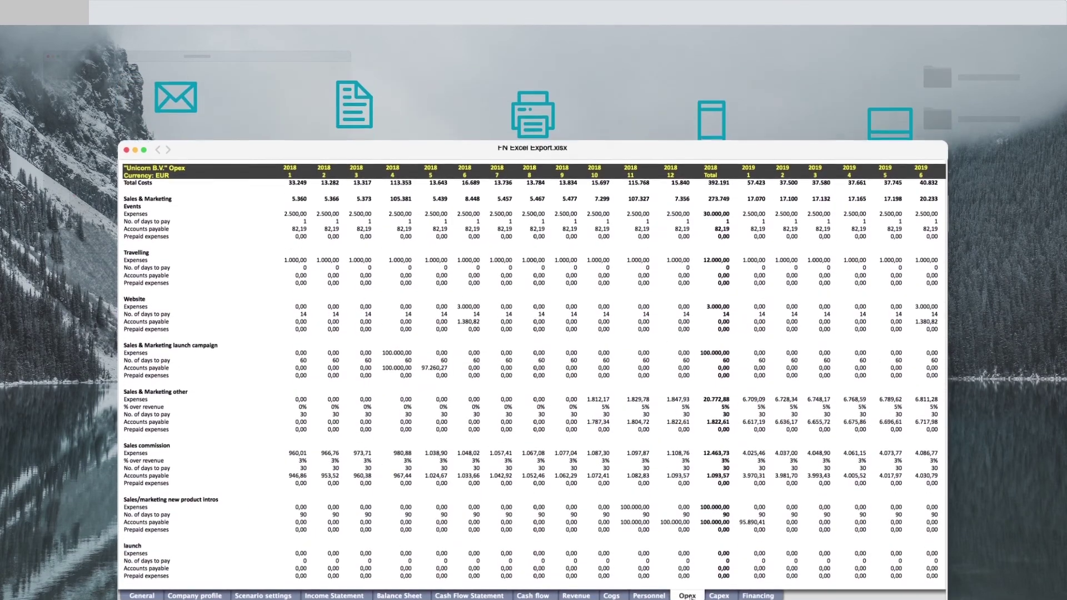